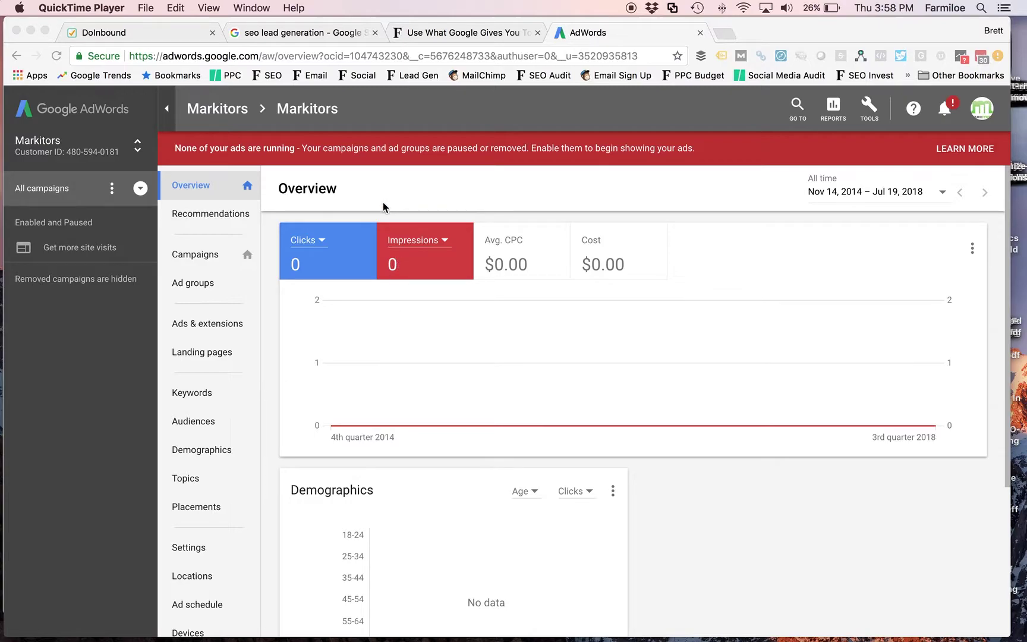
Open the Keyword Planner for the Markitors account.
click(869, 109)
click(869, 108)
click(314, 219)
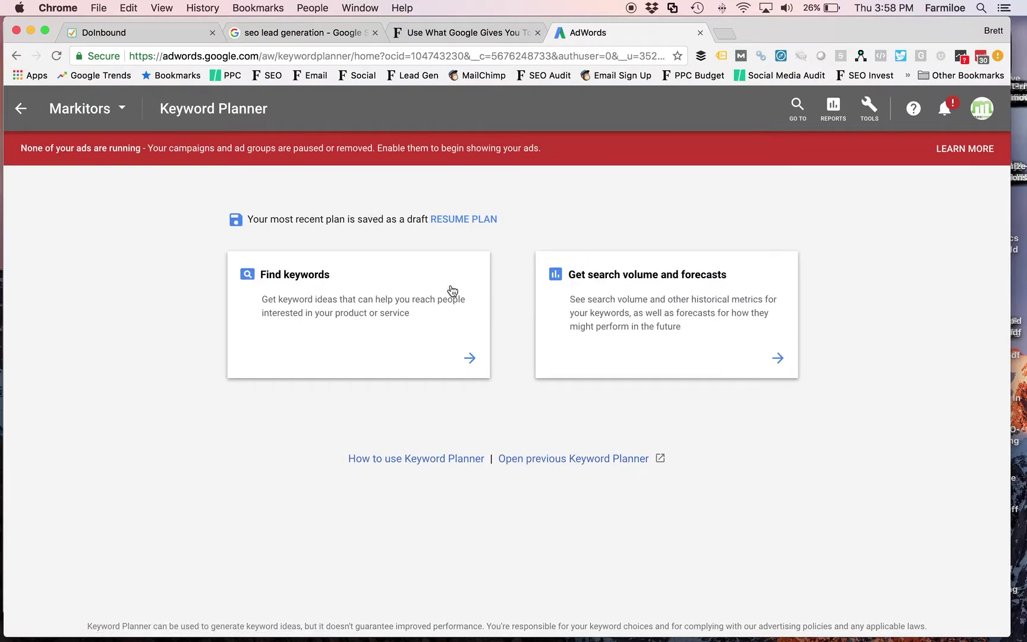
Find keyword ideas for the phrase "equipment financing".
click(394, 331)
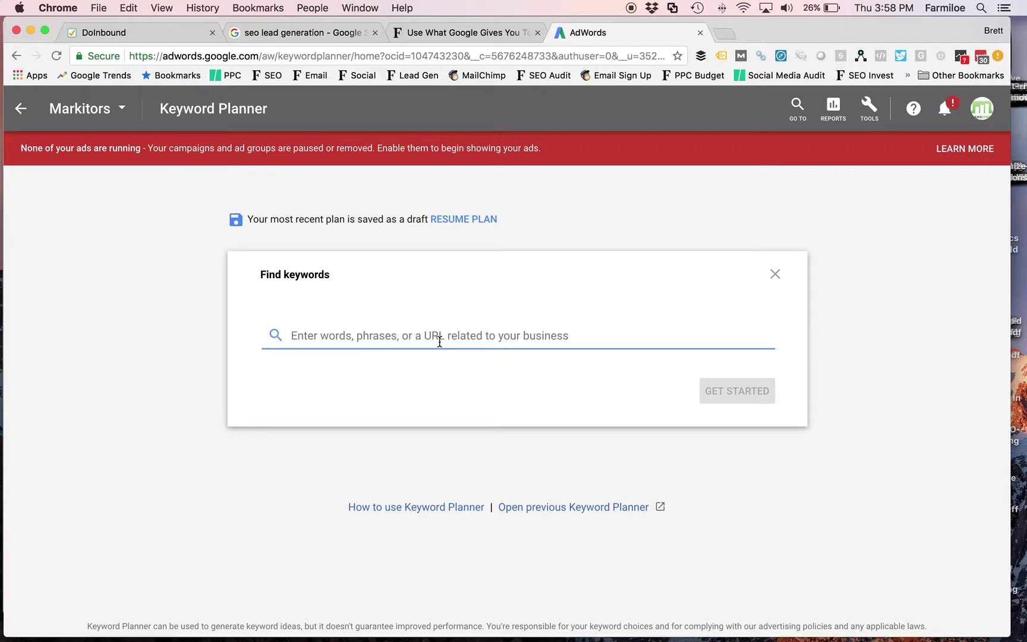
text(equipment fi)
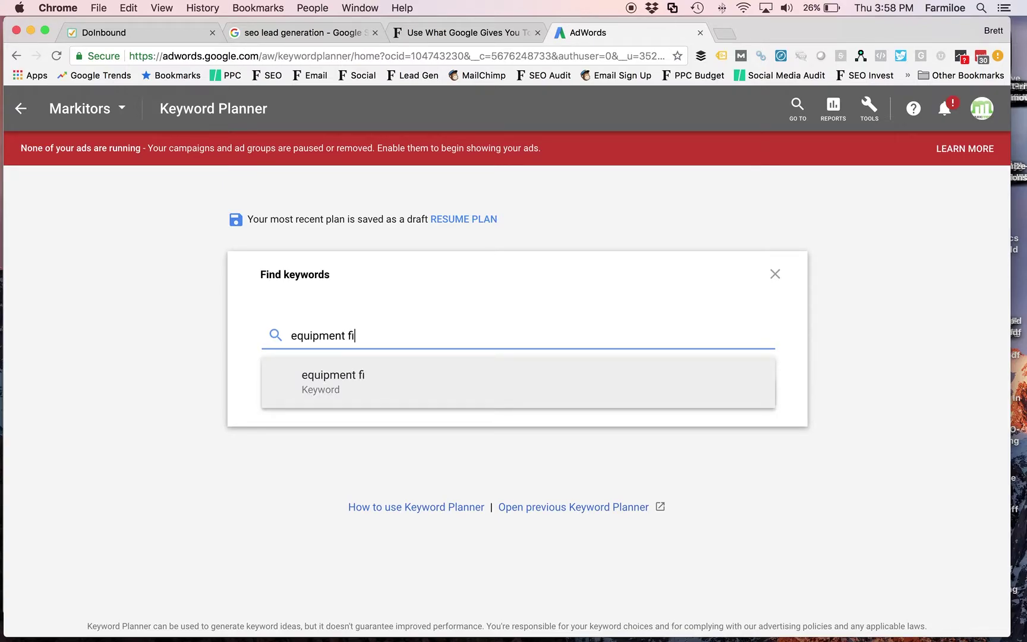
text(nancing)
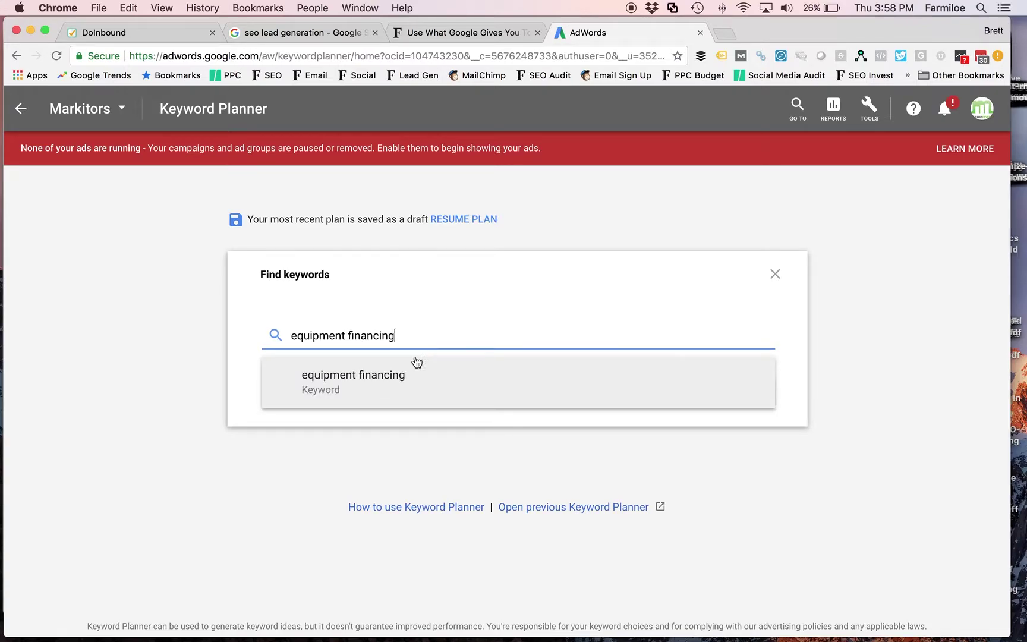
click(381, 378)
click(725, 391)
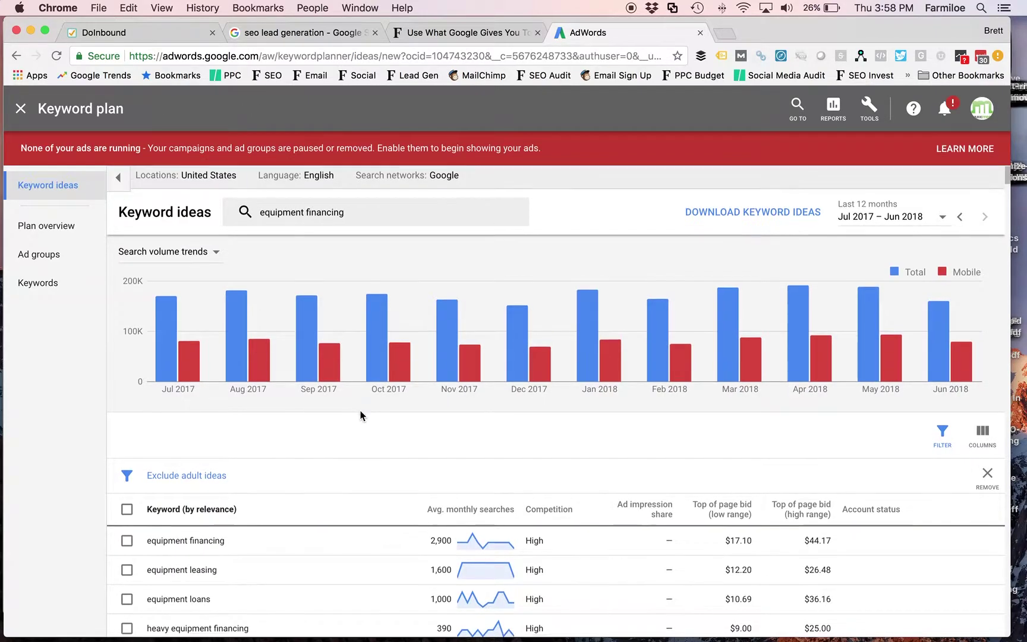
Examine the keyword ideas for average monthly searches and top of page bids, including heavy and construction equipment financing.
scroll(361, 415, down, 5)
scroll(361, 415, down, 3)
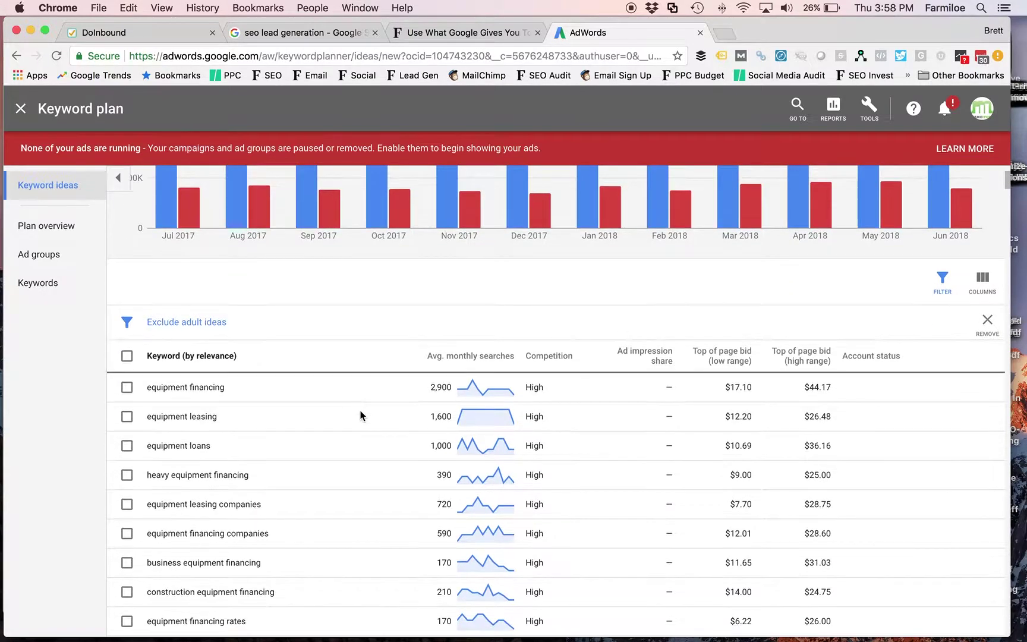
scroll(381, 390, down, 1)
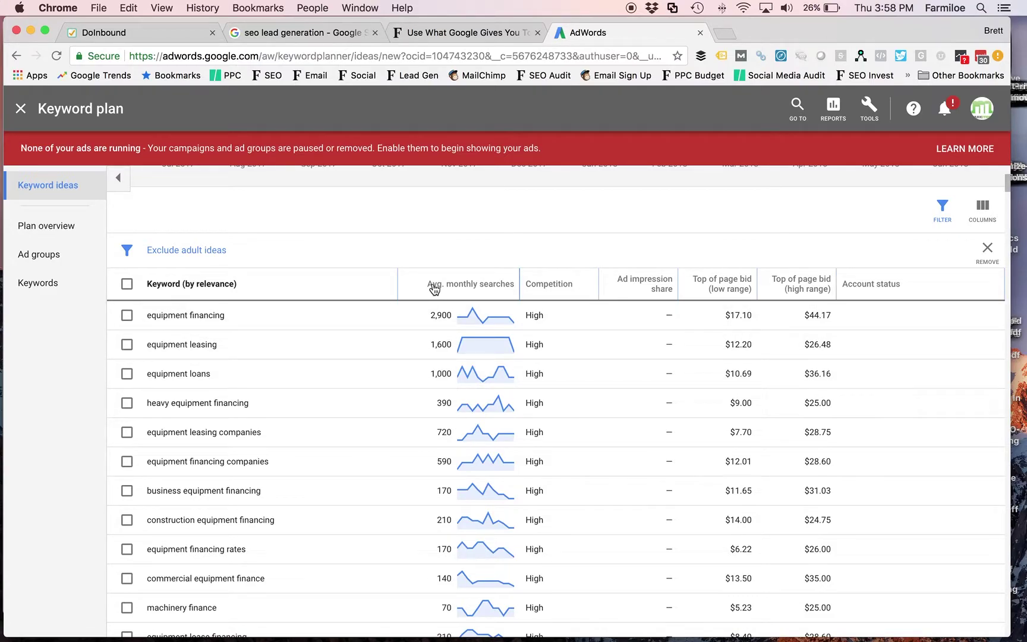
mouse_move(450, 291)
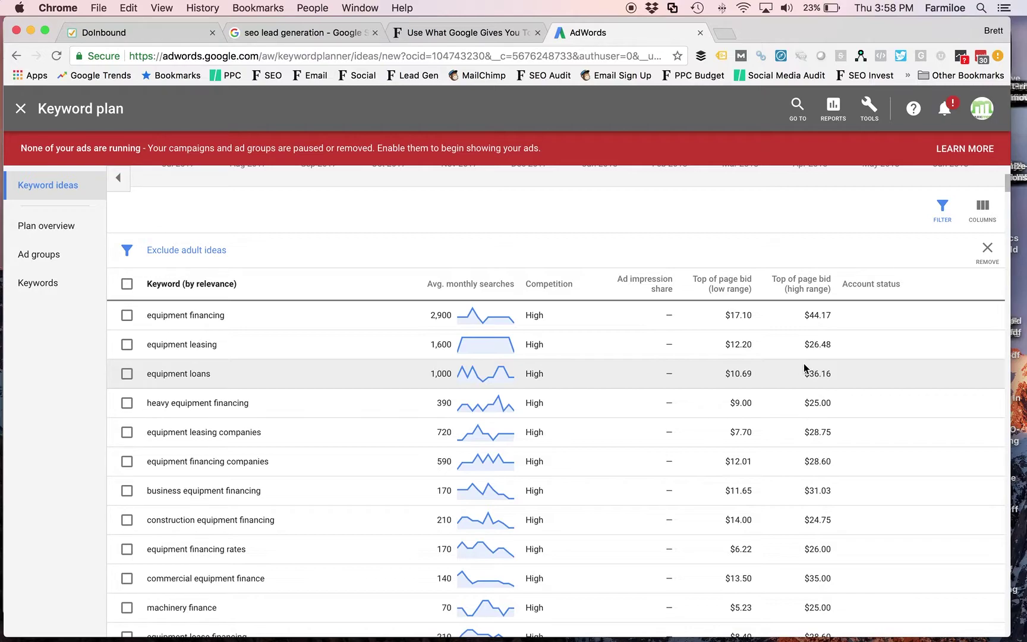
scroll(661, 434, down, 1)
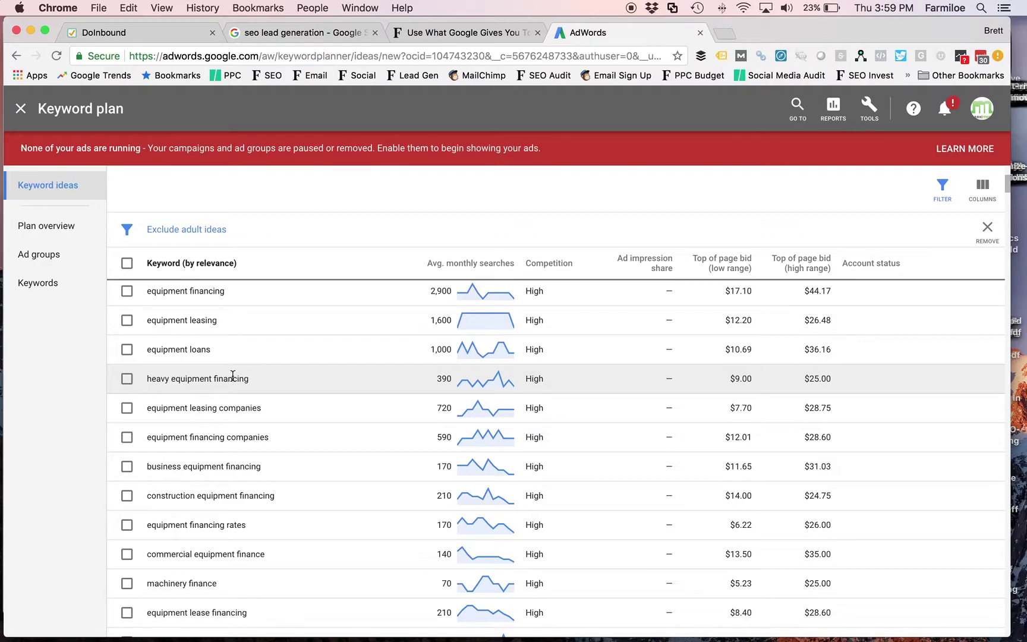
double_click(449, 379)
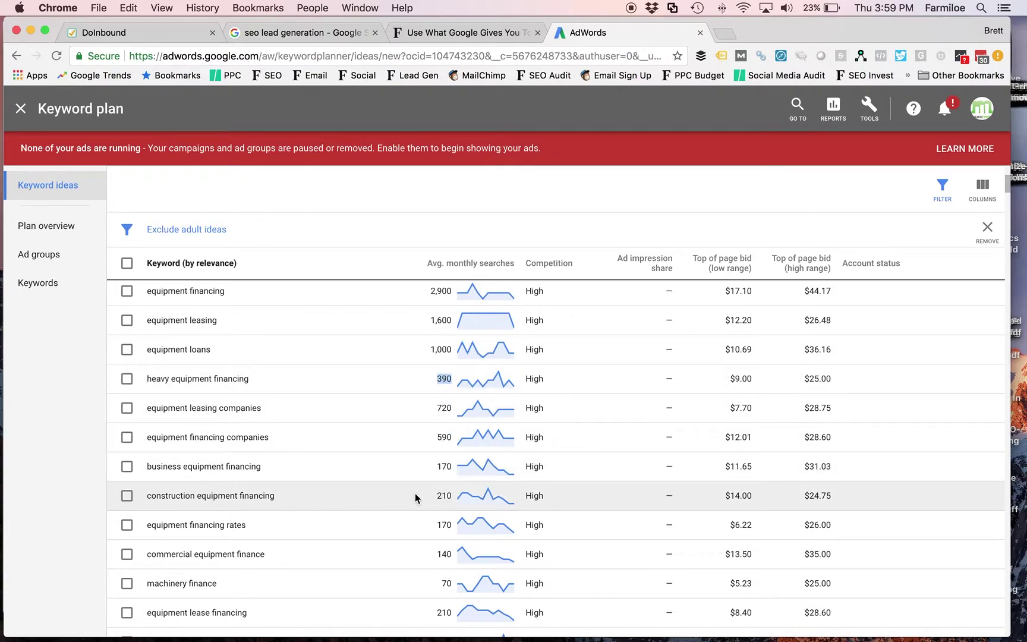
click(437, 497)
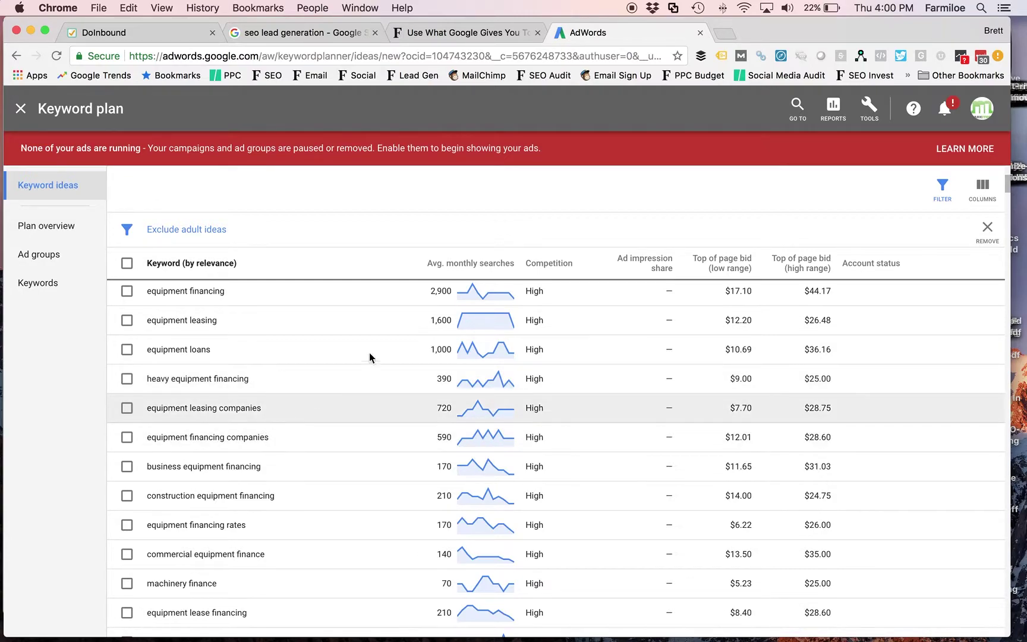
Sort the keyword ideas by competition from low to high and look over the low-competition keywords.
mouse_move(562, 268)
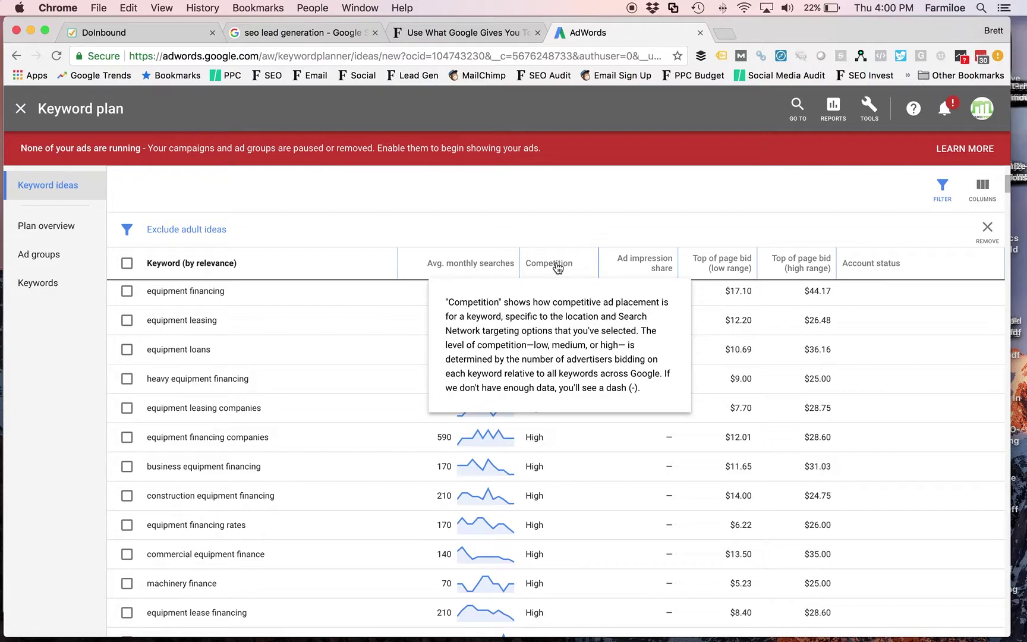
click(557, 268)
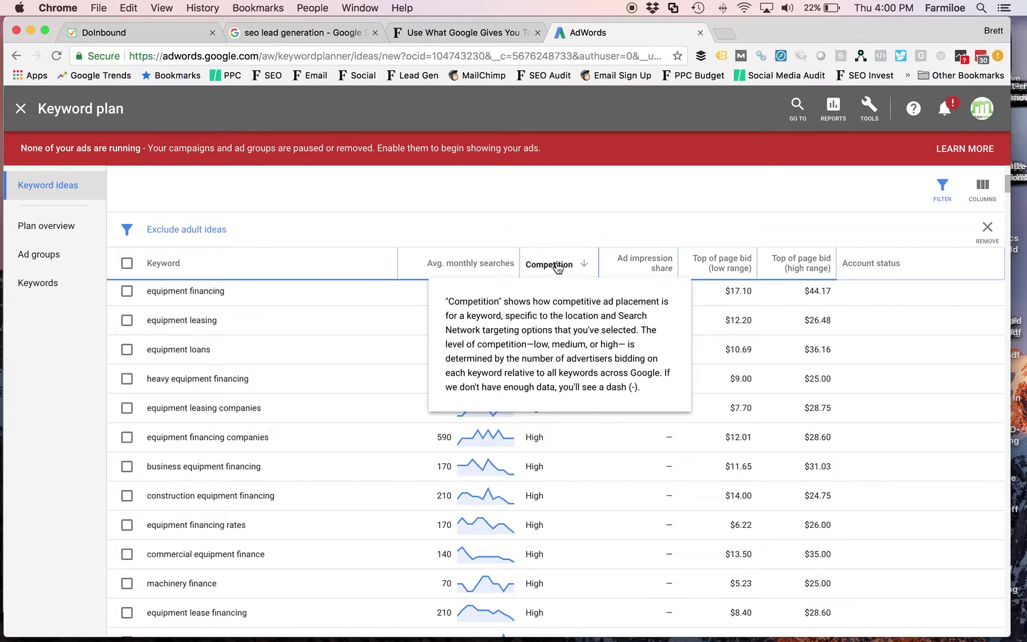
click(559, 268)
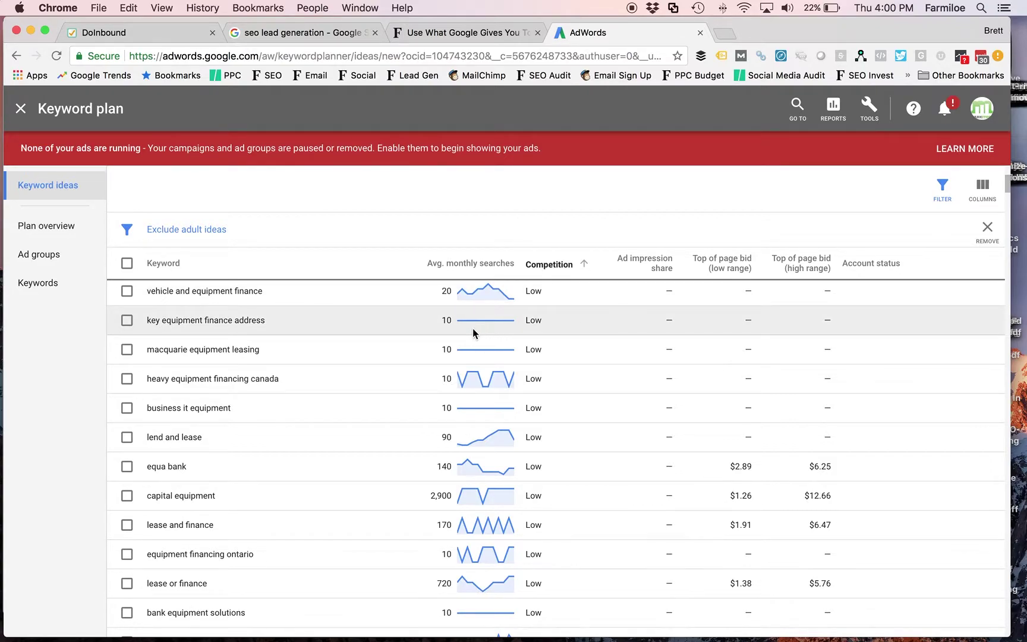
scroll(472, 330, up, 2)
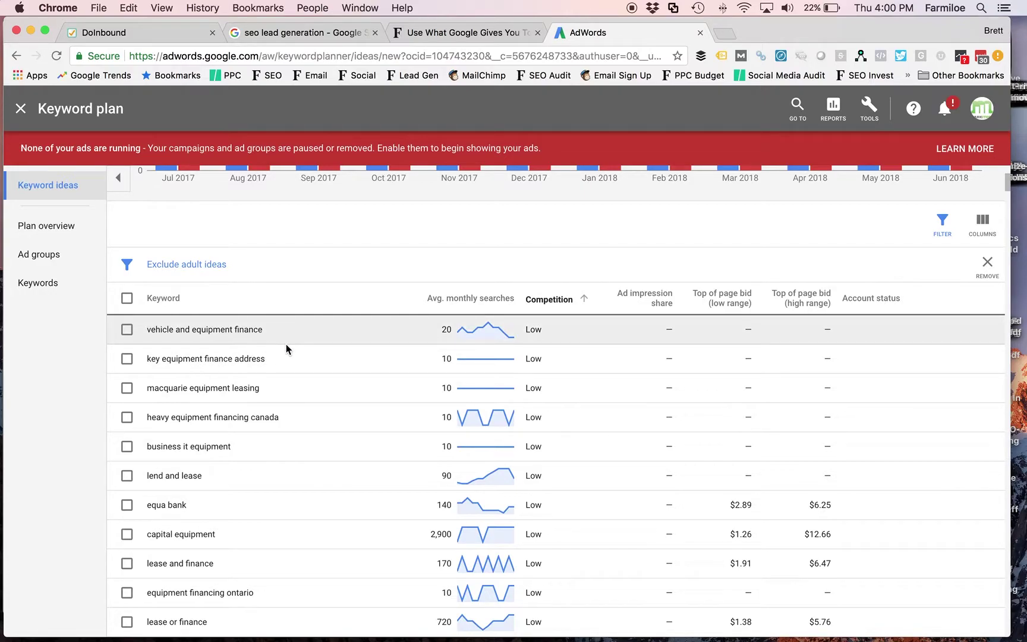
scroll(286, 349, down, 2)
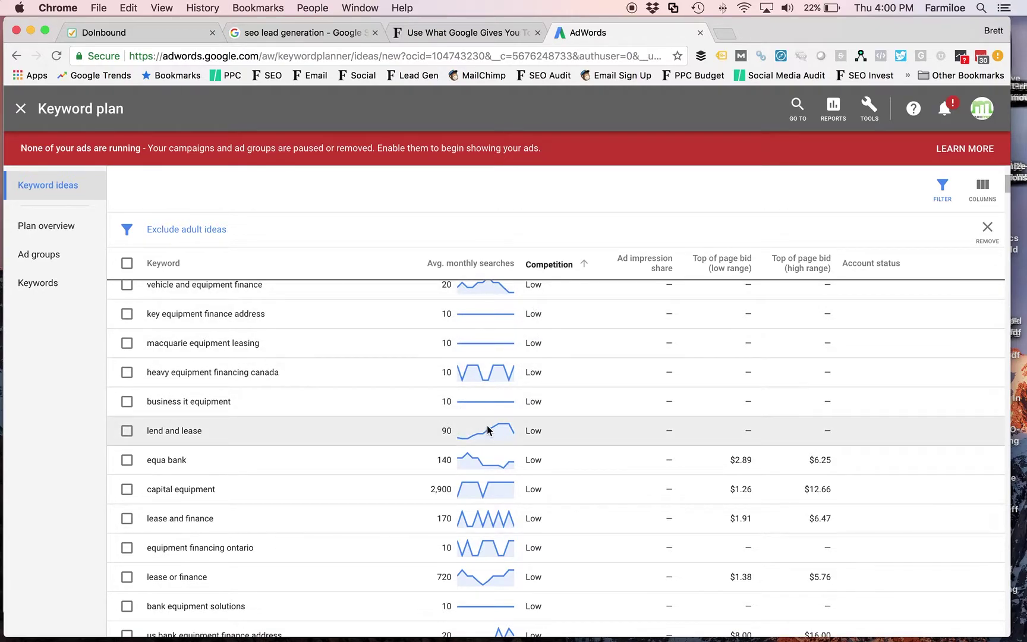
Sort the keyword ideas by top of page bid (high range), highest bids first.
scroll(487, 429, up, 10)
scroll(484, 429, down, 5)
scroll(484, 428, up, 2)
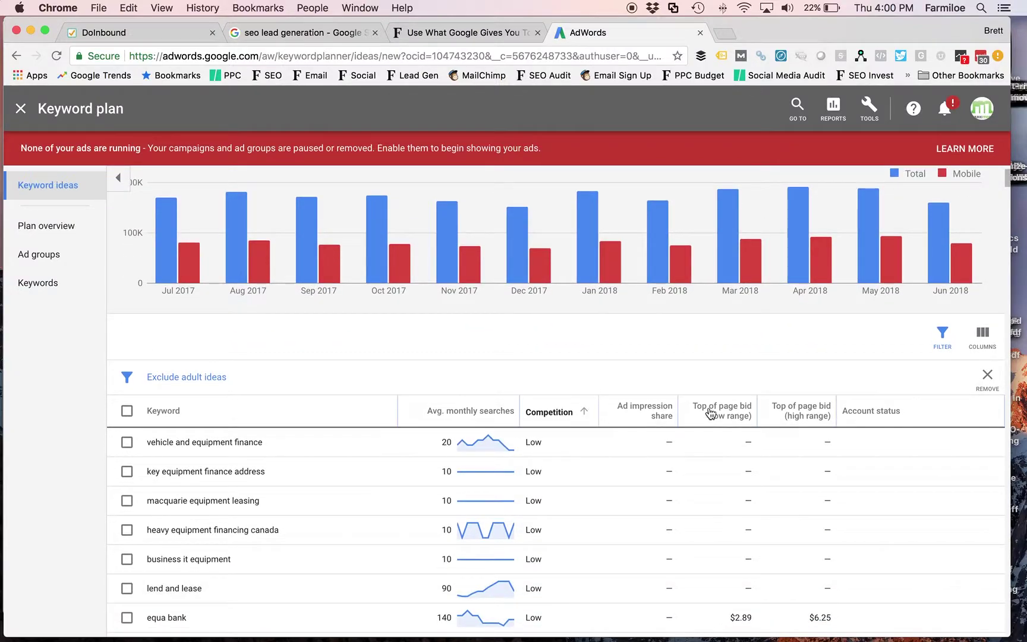
click(782, 410)
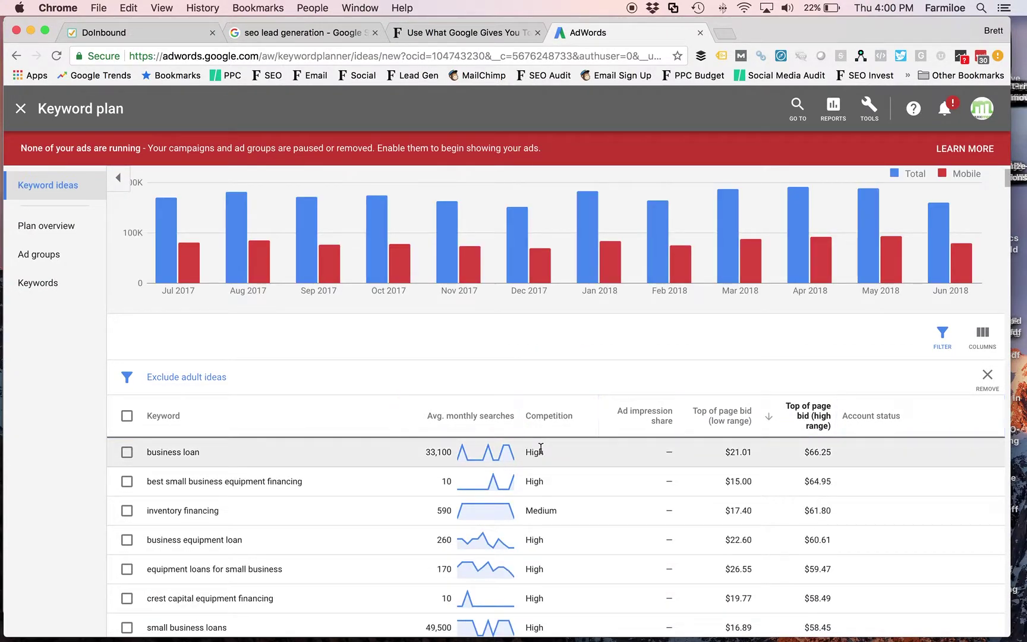
Review the highest-bid keyword ideas, comparing their monthly searches, competition and bid ranges.
scroll(76, 496, down, 1)
scroll(119, 492, up, 1)
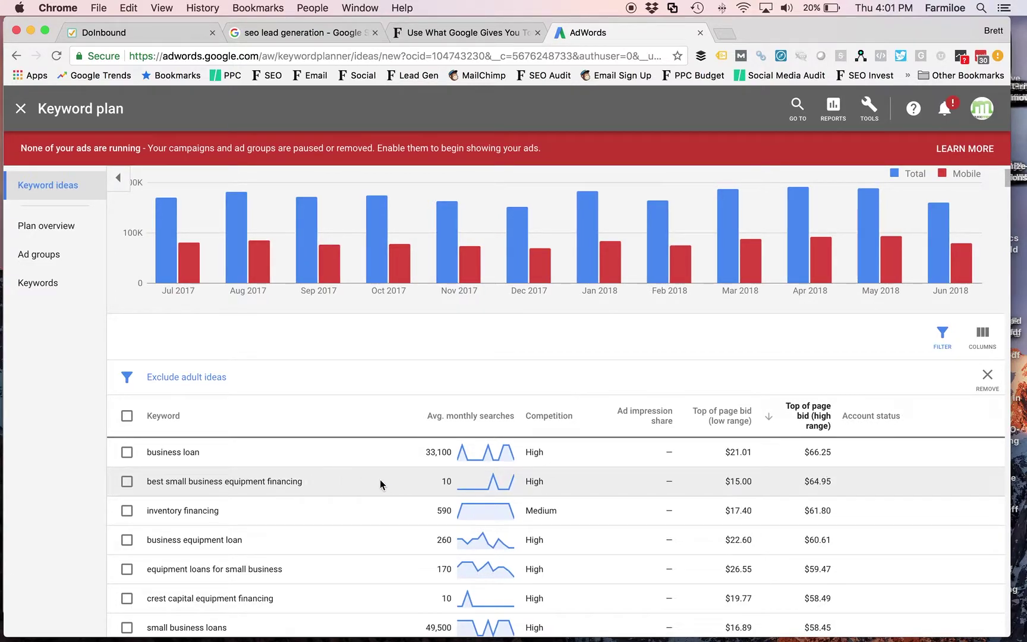
scroll(386, 489, down, 3)
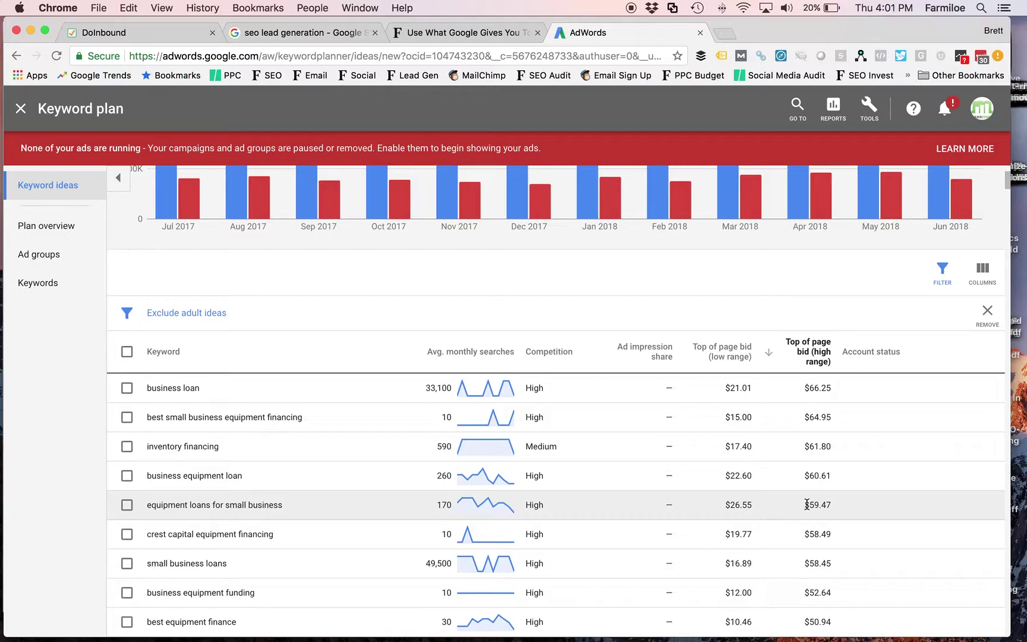
scroll(369, 446, down, 2)
scroll(369, 443, down, 1)
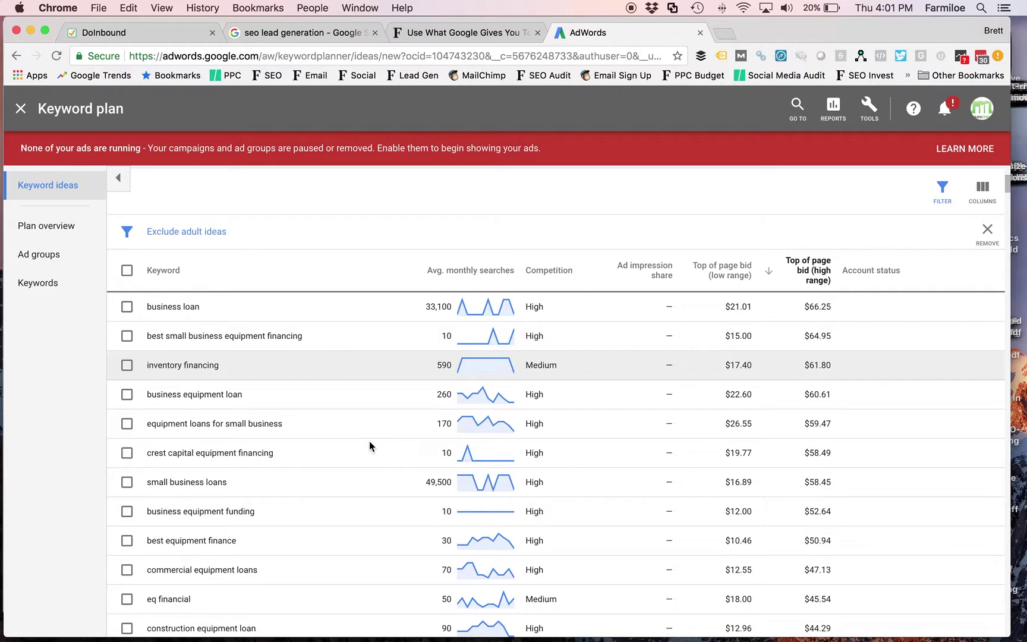
scroll(369, 441, down, 4)
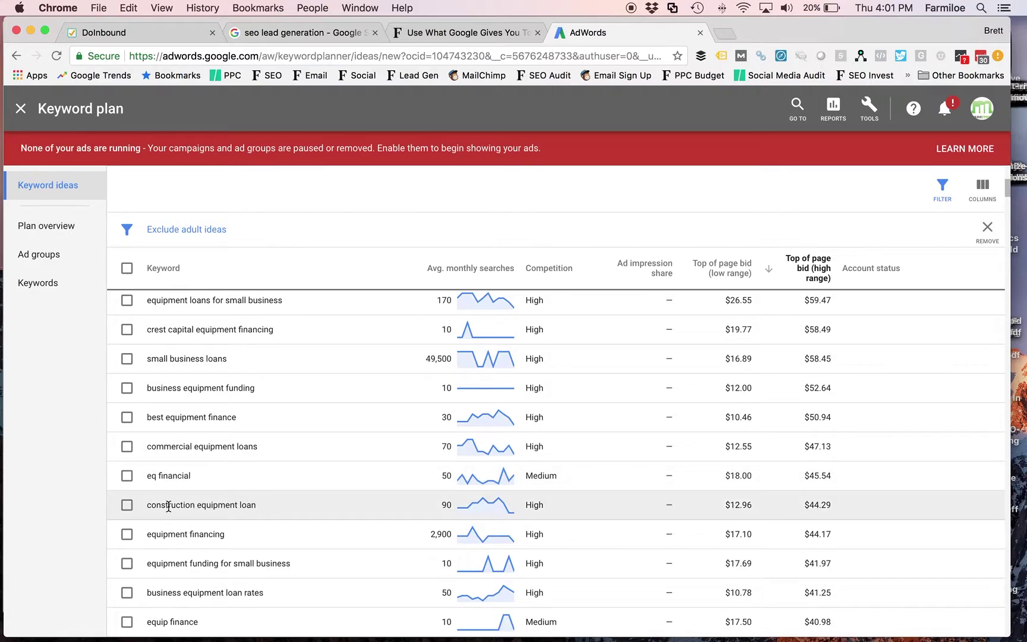
scroll(252, 506, down, 1)
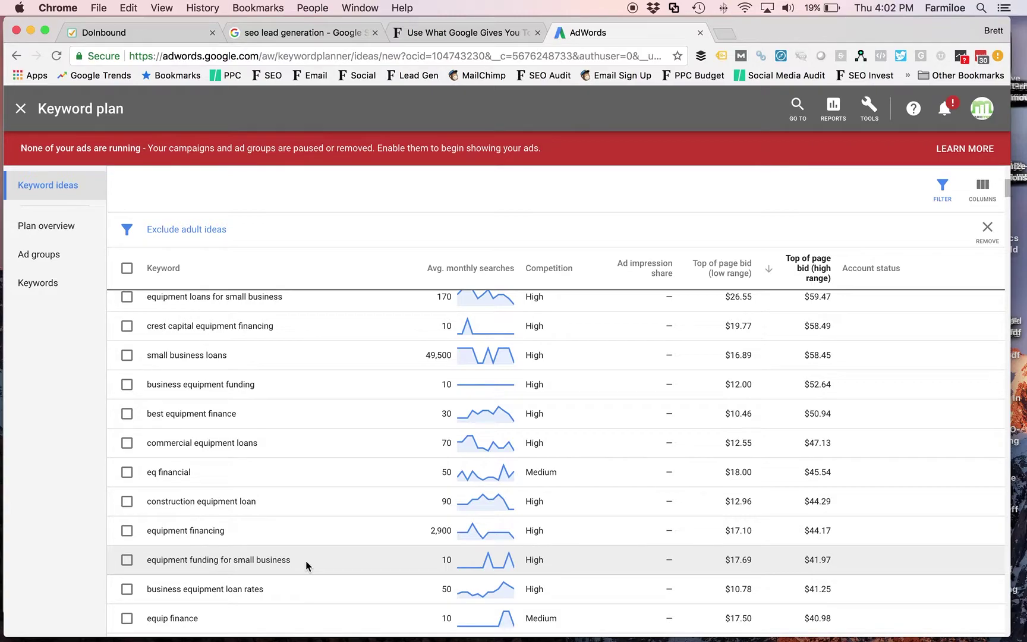
scroll(349, 533, down, 1)
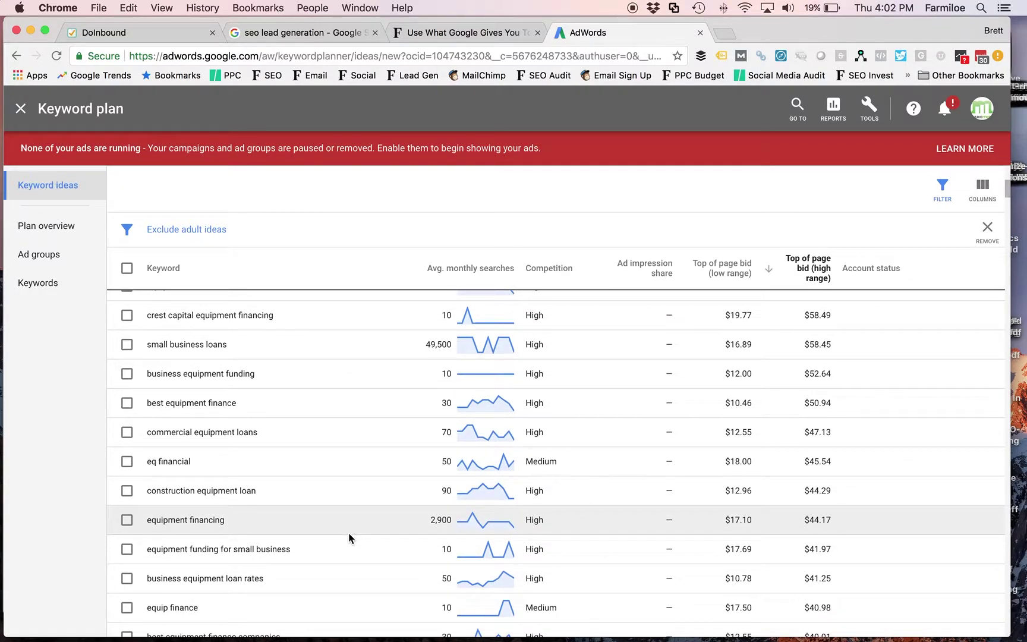